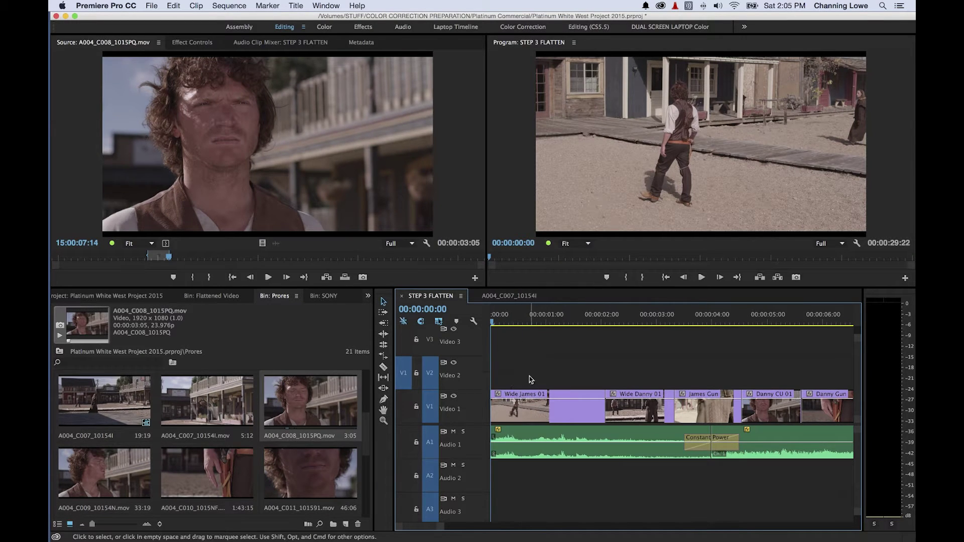
Step: Collapse all timeline tracks to their minimum height and expand them again, with the Pen tool active
key(p)
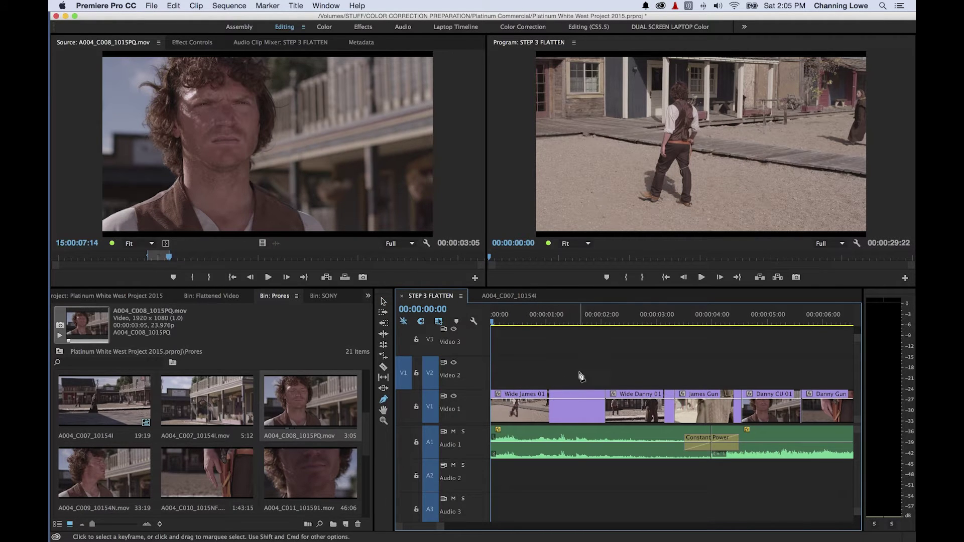
key(shift+minus)
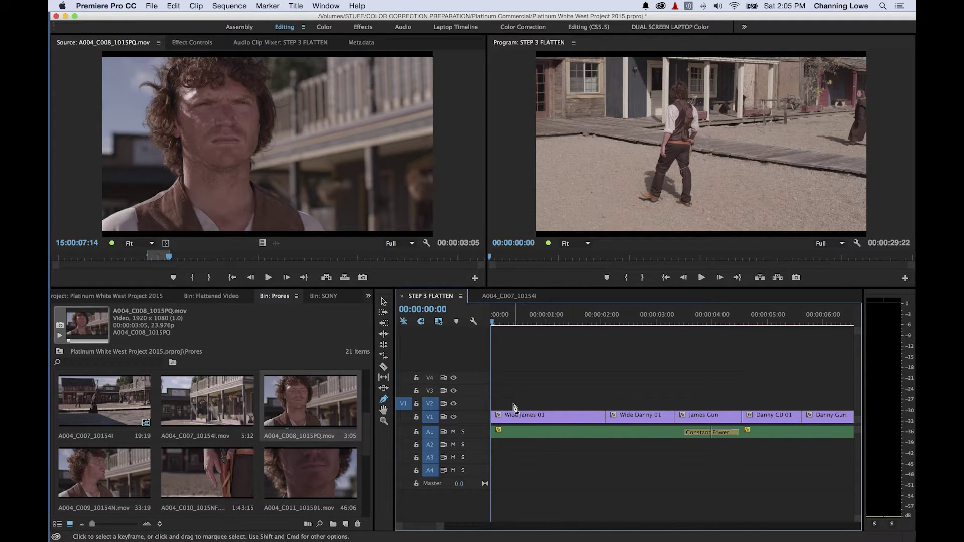
key(shift+equal)
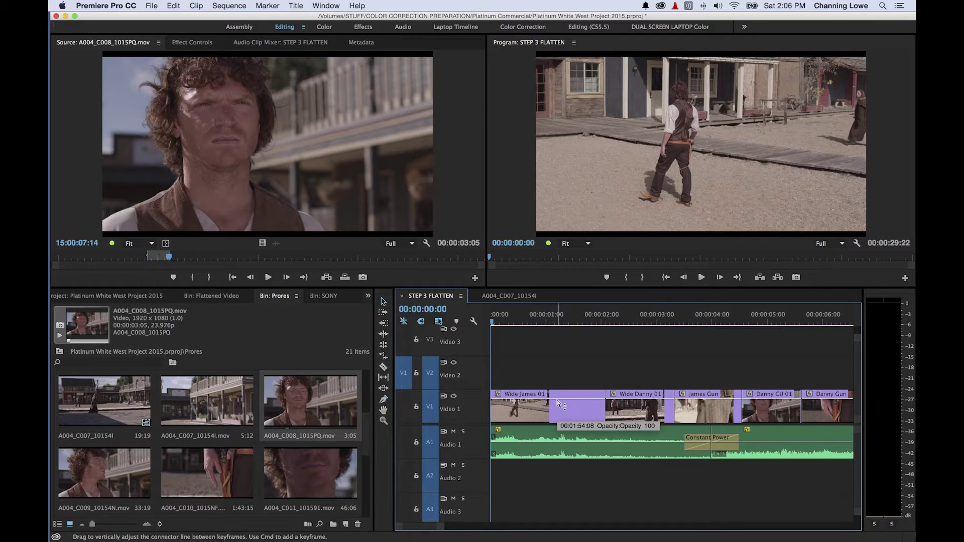
Step: Place the playhead at 00:00:01:03 and review the timeline display settings for video and audio keyframes
click(555, 323)
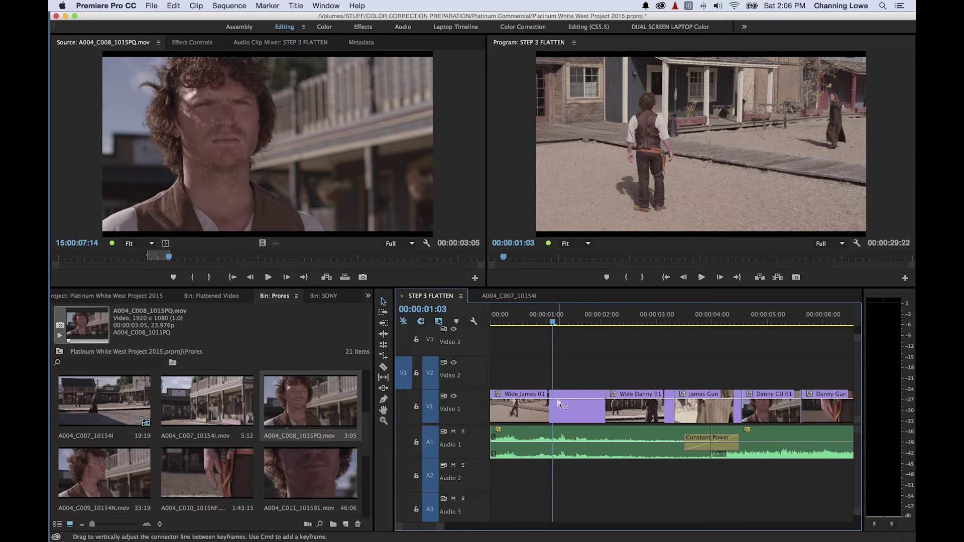
click(473, 322)
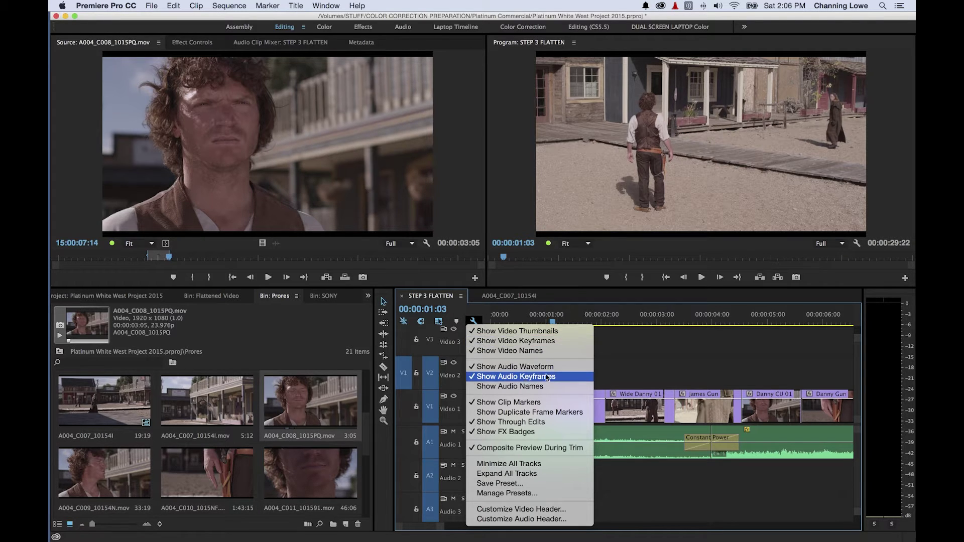
click(626, 367)
key(p)
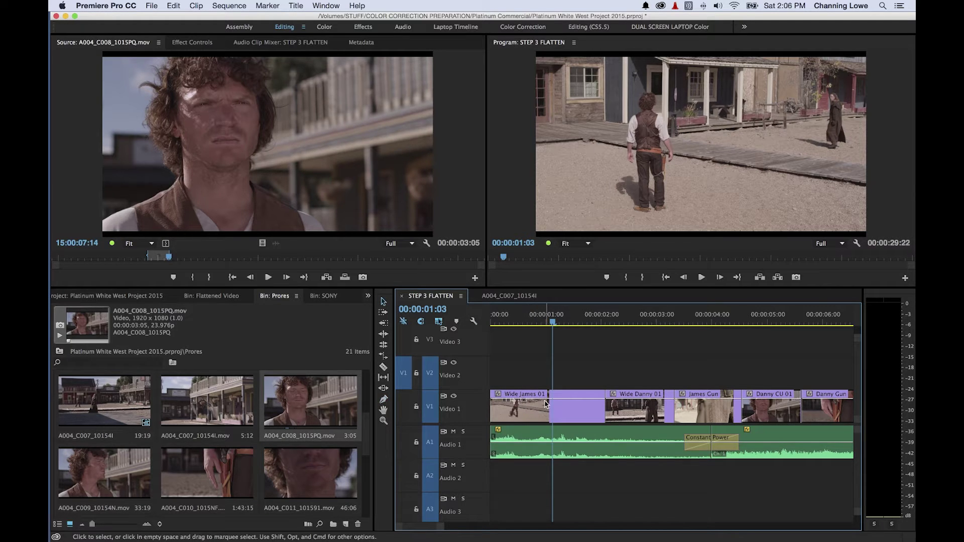
Step: Try lowering the opacity of the whole Wide James 01 clip on its opacity line, and undo it
click(555, 407)
drag(558, 401, 559, 408)
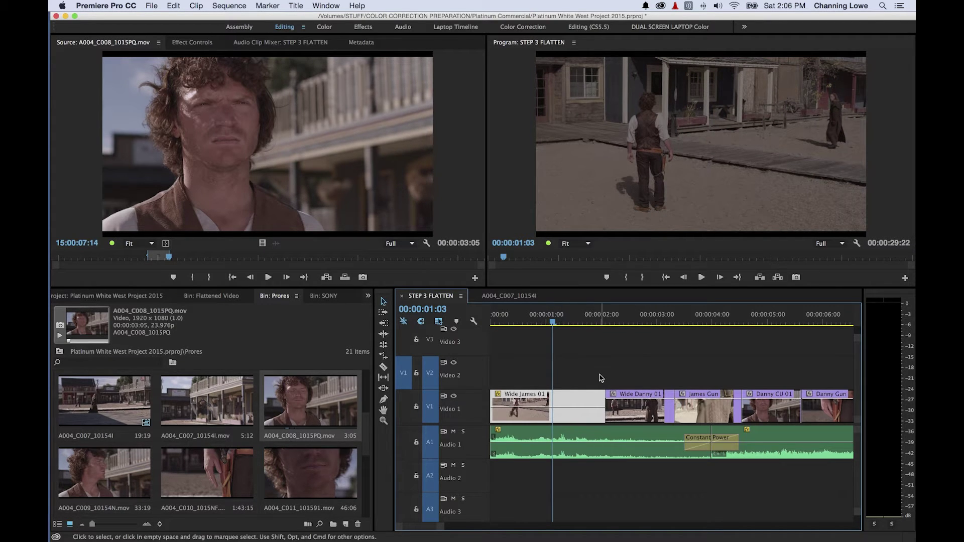
key(super+z)
Step: Try overlaying Wide Danny 01 on Video 2 above Wide James 01 at reduced opacity, and return it to Video 1
drag(621, 409, 553, 385)
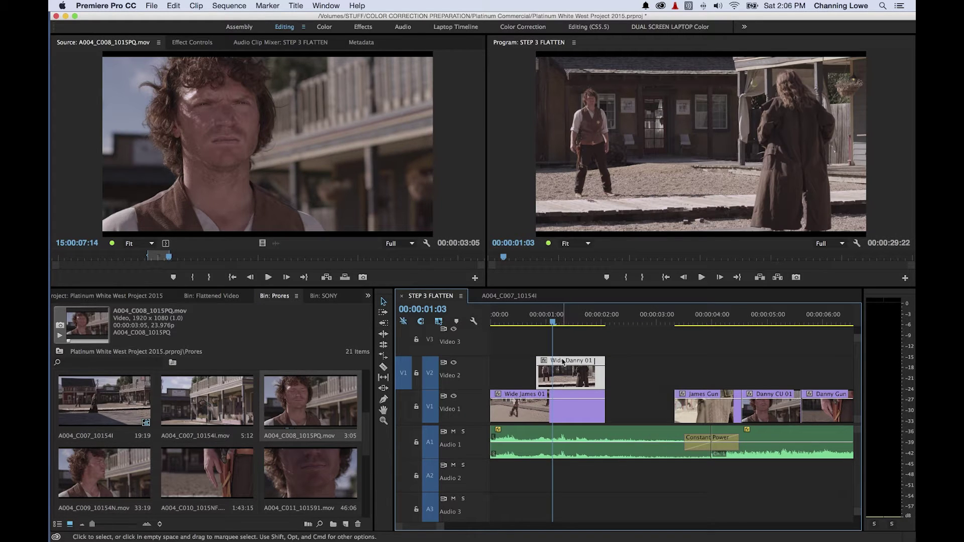
drag(560, 366, 560, 373)
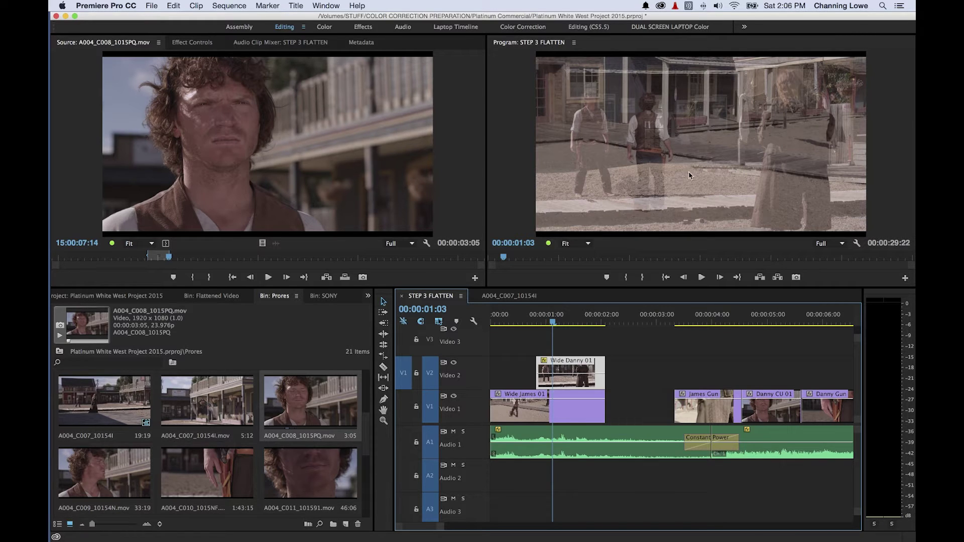
key(Right)
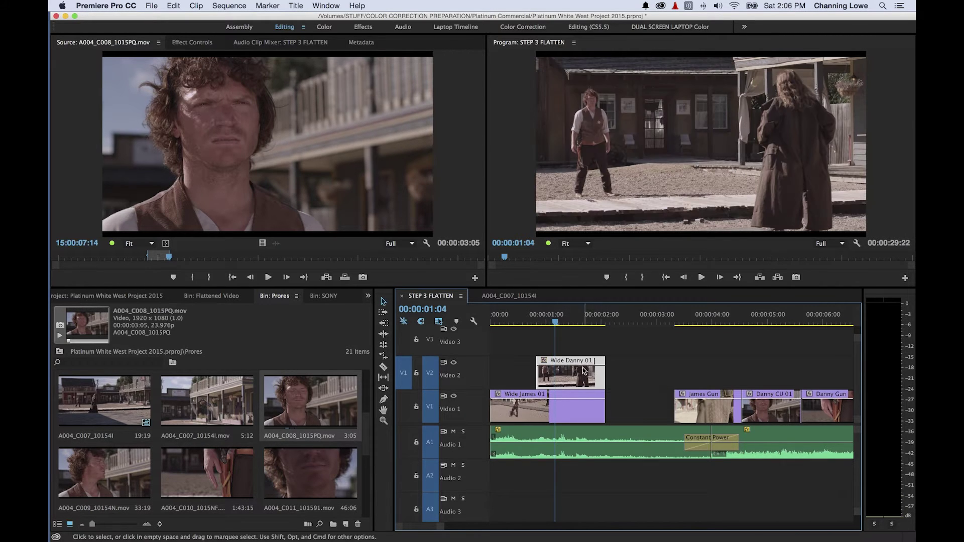
drag(580, 372, 649, 408)
Step: Add two opacity keyframes to the Wide James 01 clip with the Pen tool and lower the first one to make a fade-in
scroll(549, 404, up, 1)
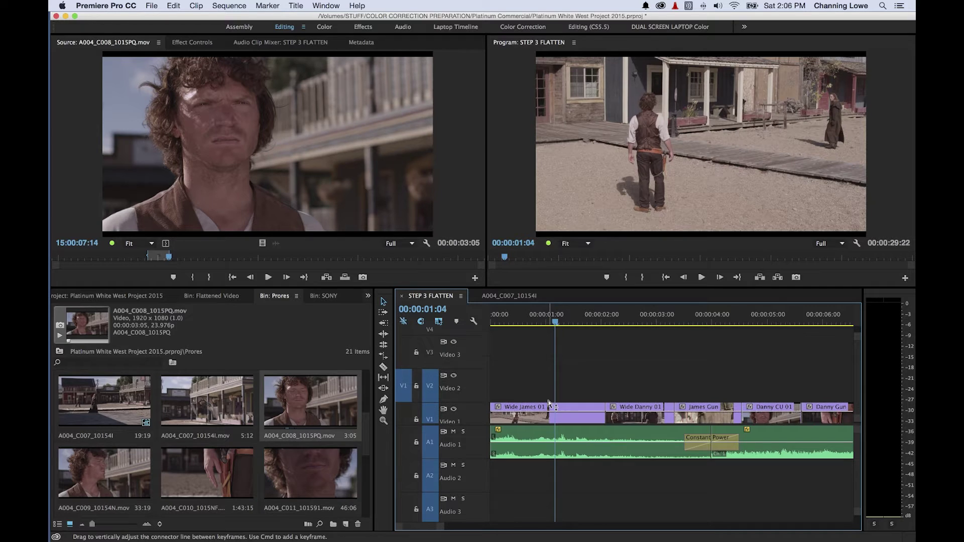
scroll(569, 396, down, 1)
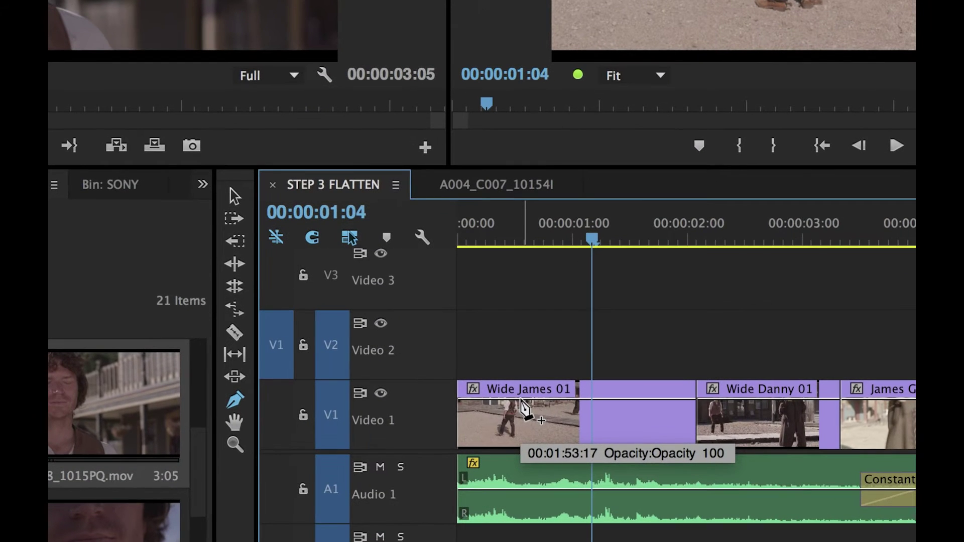
click(522, 399)
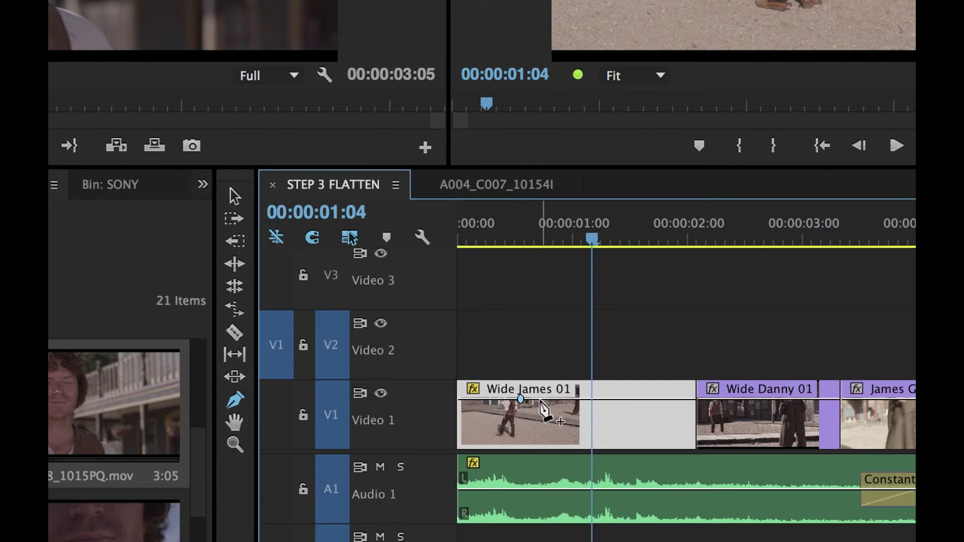
click(614, 399)
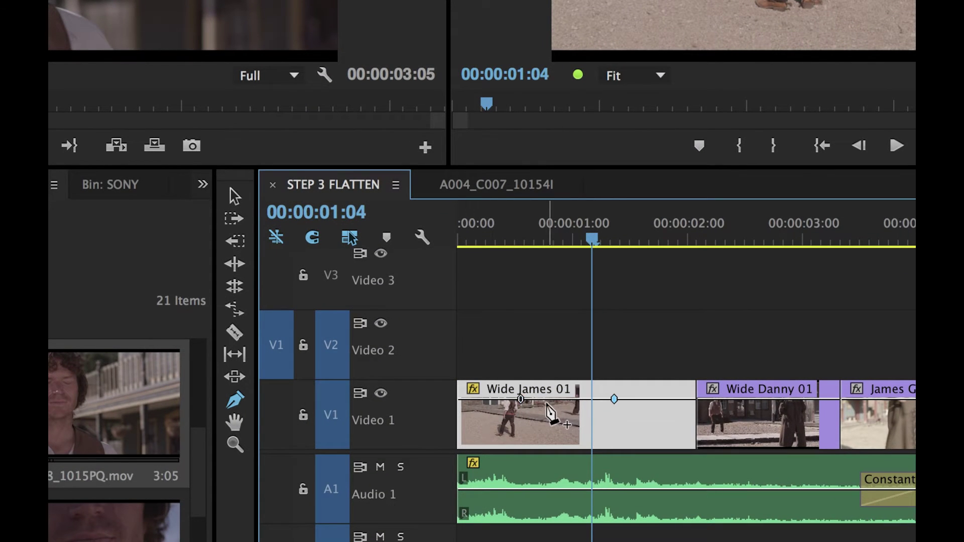
drag(522, 400, 519, 442)
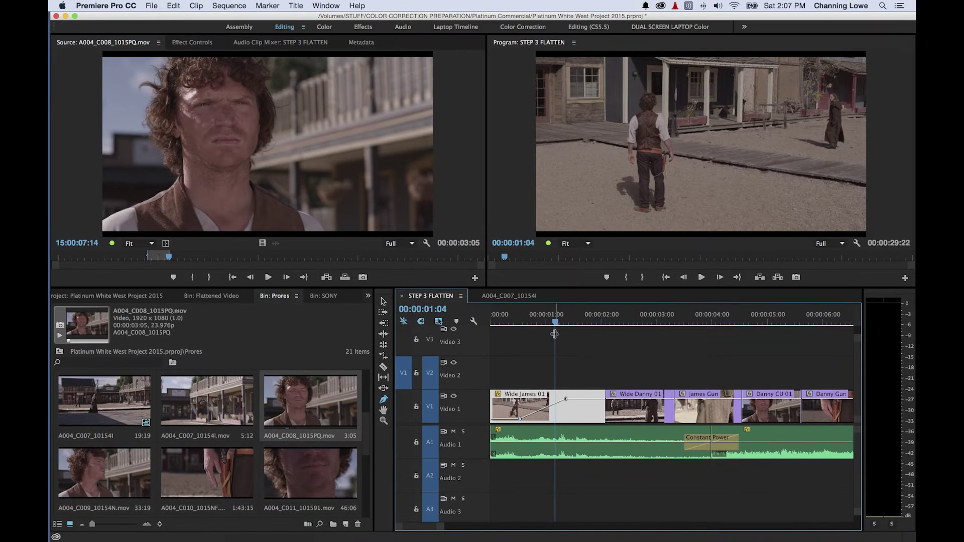
Step: Play back the Wide James 01 fade-in from the sequence start, and undo its opacity keyframes
key(Home)
key(space)
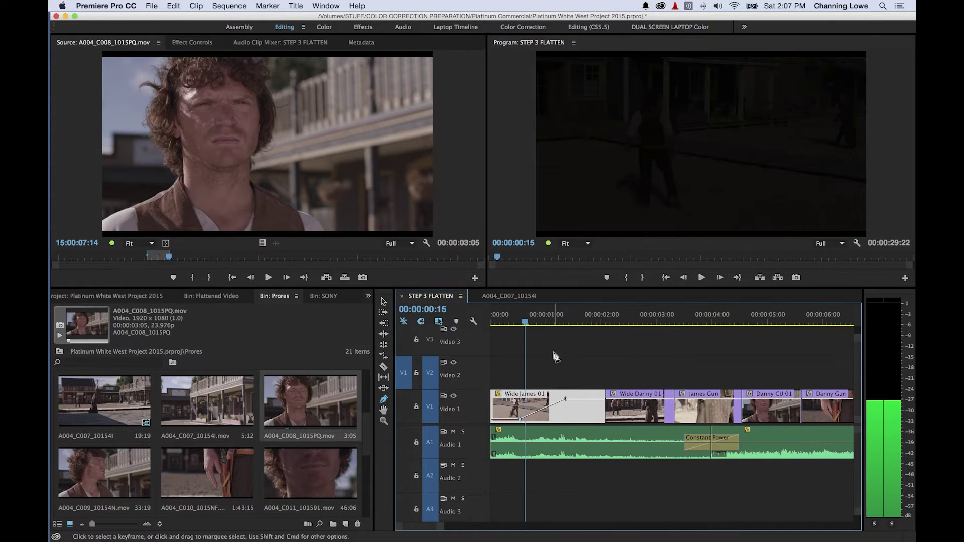
drag(524, 322, 522, 322)
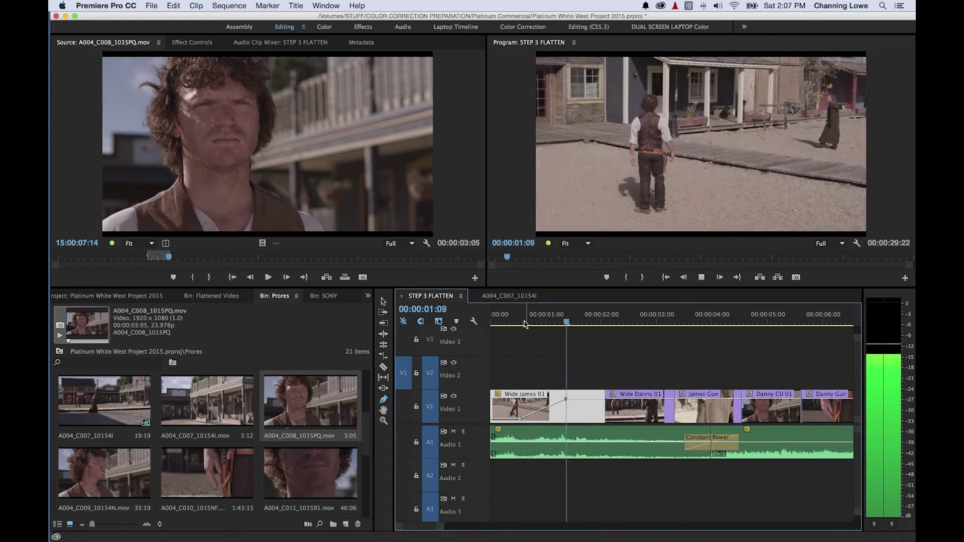
key(space)
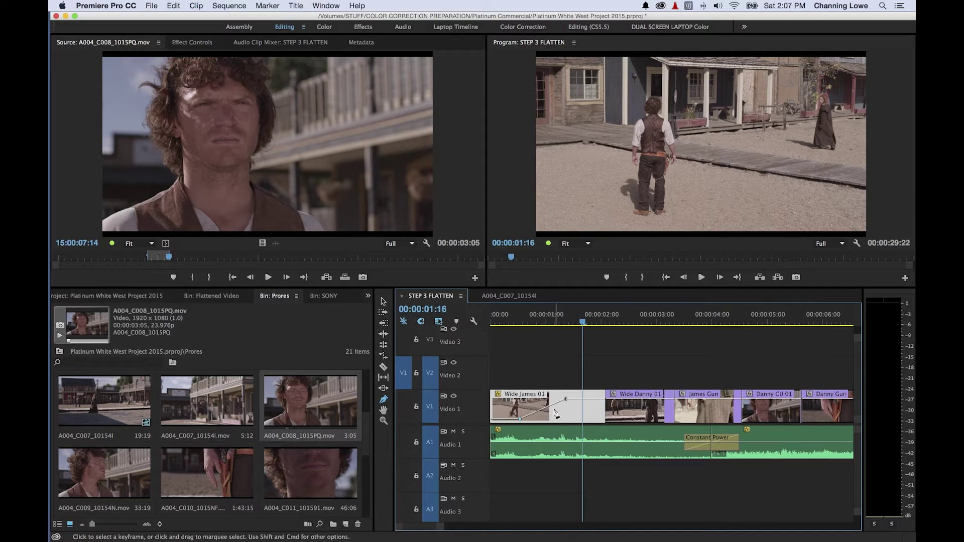
key(super+z)
key(super+z)
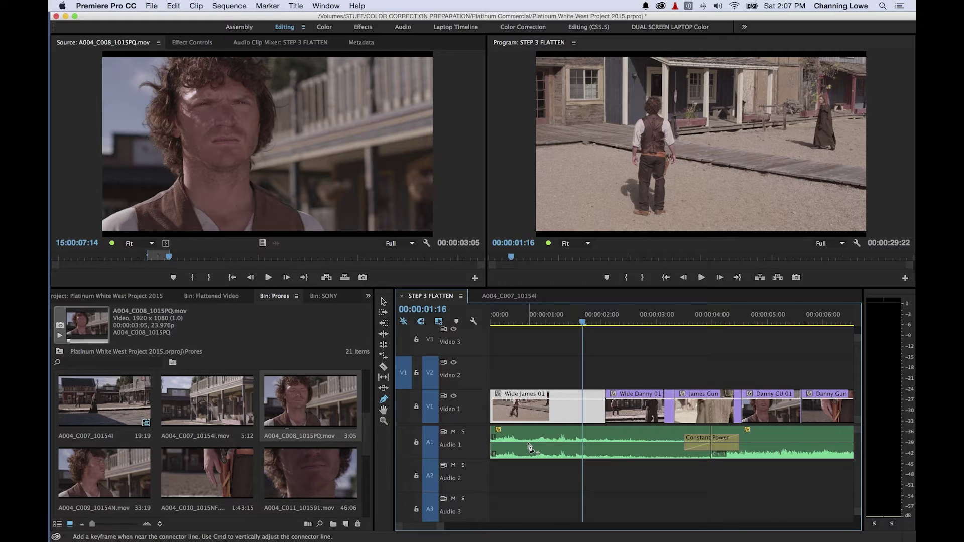
Step: Lower the volume line of the first clip on Audio 1 with the Selection tool and play it back
key(v)
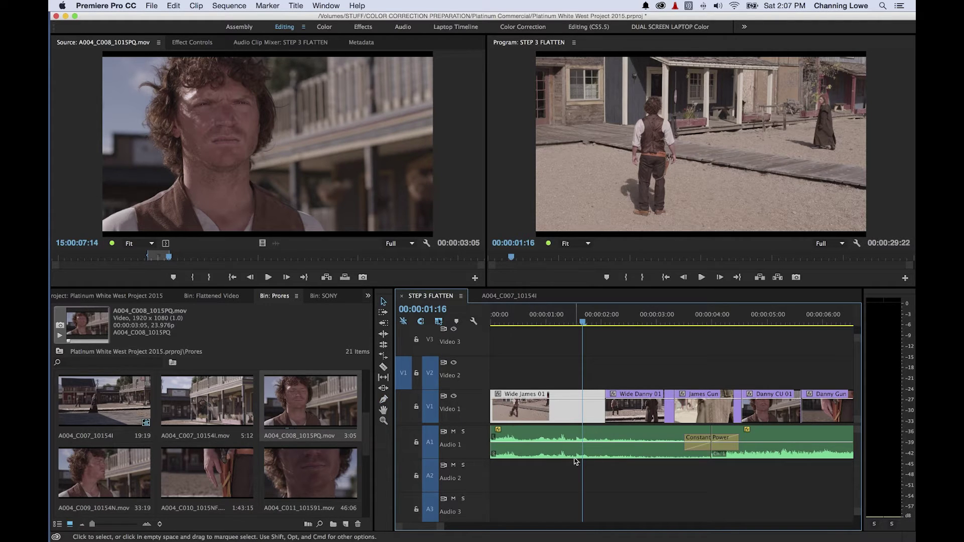
drag(581, 443, 581, 454)
click(525, 320)
key(space)
key(space)
Step: Raise the volume of the first Audio 1 clip for a test playback, and undo the volume change
drag(572, 456, 573, 430)
key(shift+k)
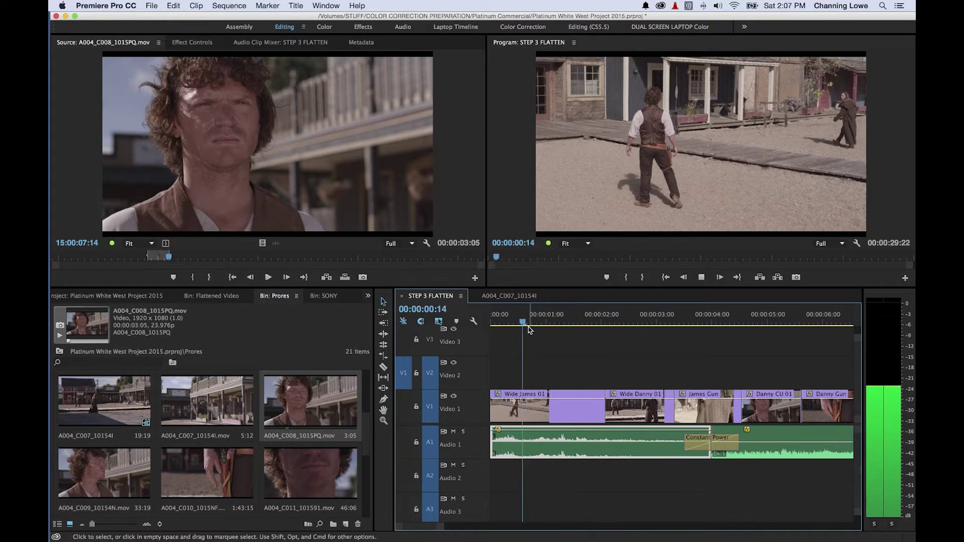
key(k)
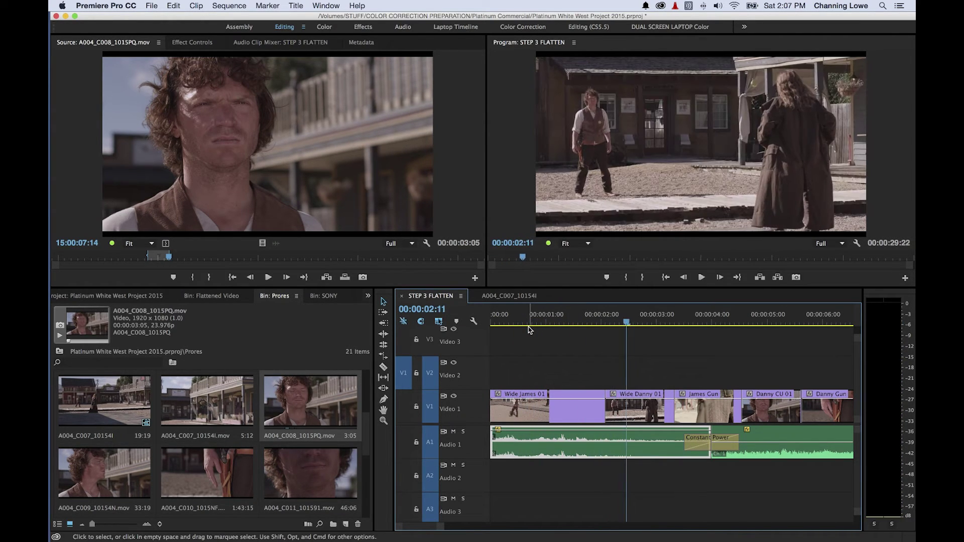
key(super+z)
Step: Add three volume keyframes along the first Audio 1 clip with the Pen tool and lower the first one
key(p)
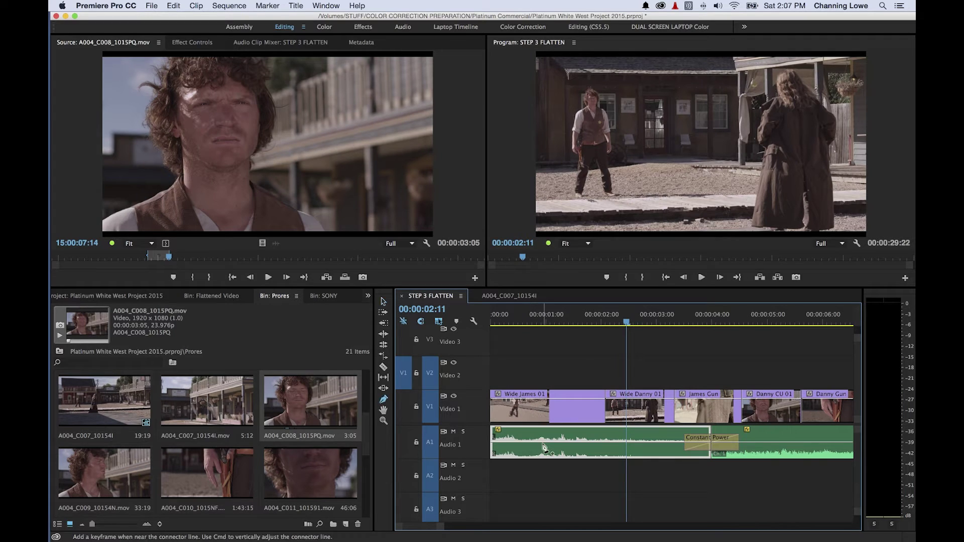
click(529, 444)
click(603, 442)
click(660, 443)
drag(529, 444, 527, 454)
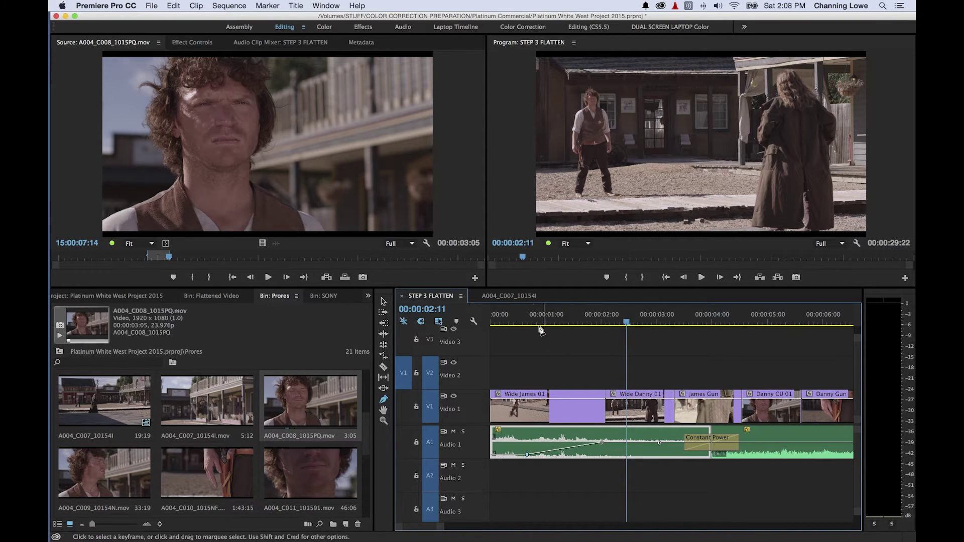
Step: Play back the keyframed audio rise near the sequence start, and undo the volume keyframes
click(523, 324)
key(space)
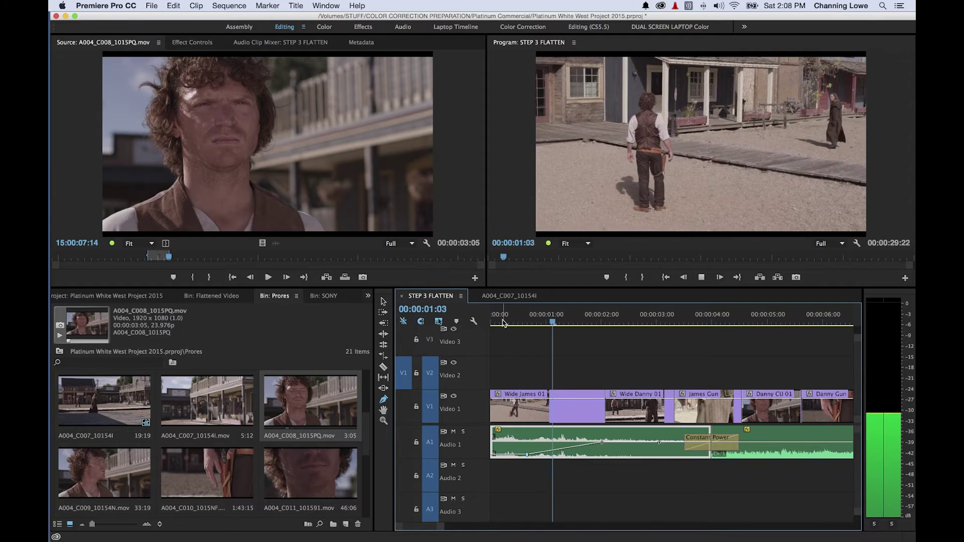
key(space)
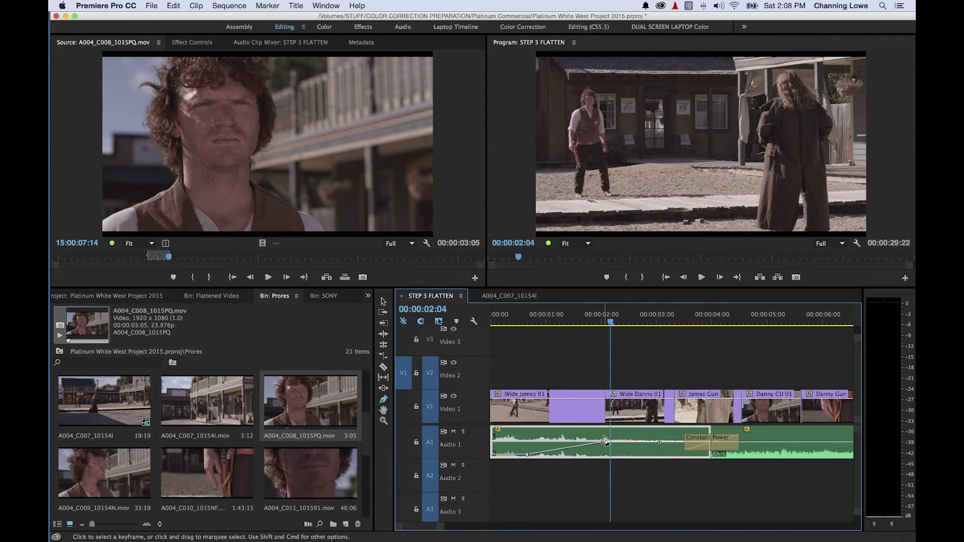
key(super+z)
Step: Look through the clips along the sequence by moving the timeline back and forth with the Hand tool
click(384, 410)
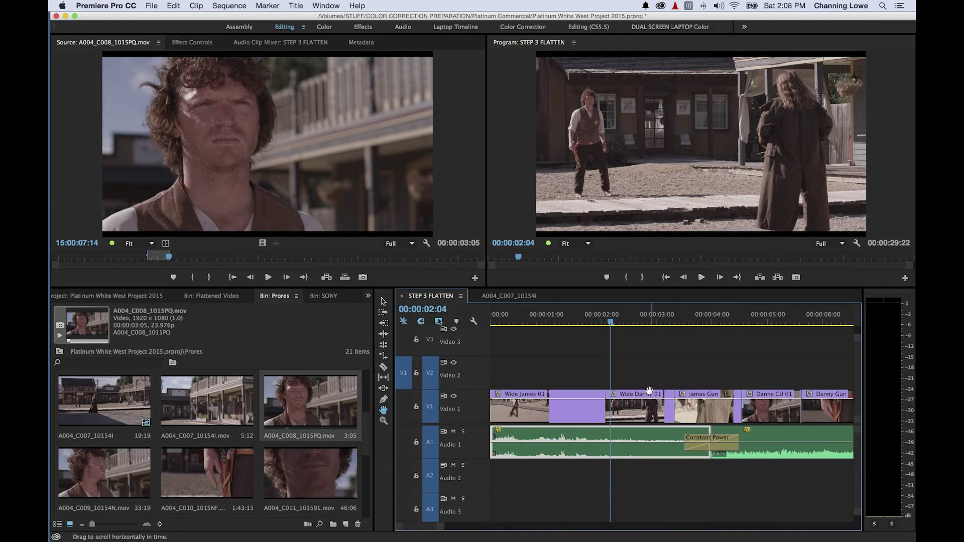
drag(786, 390, 656, 389)
drag(751, 382, 635, 387)
drag(713, 387, 602, 381)
drag(757, 382, 851, 387)
drag(681, 386, 804, 383)
drag(593, 379, 743, 379)
drag(641, 372, 829, 376)
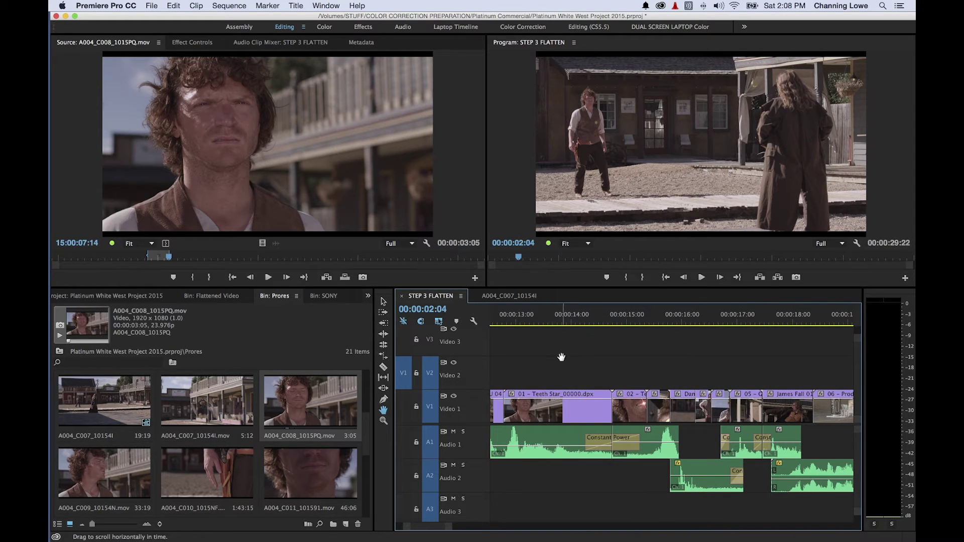
Step: Zoom the timeline out and back in with the Selection tool active, and fit the whole sequence in view
key(v)
key(minus)
key(minus)
key(minus)
key(minus)
key(minus)
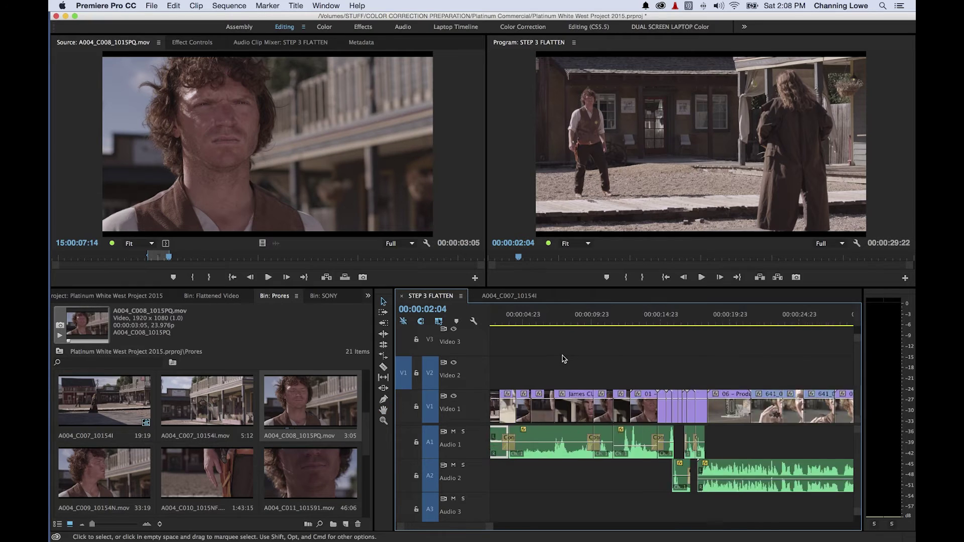
key(equal)
key(equal)
key(equal)
key(equal)
key(equal)
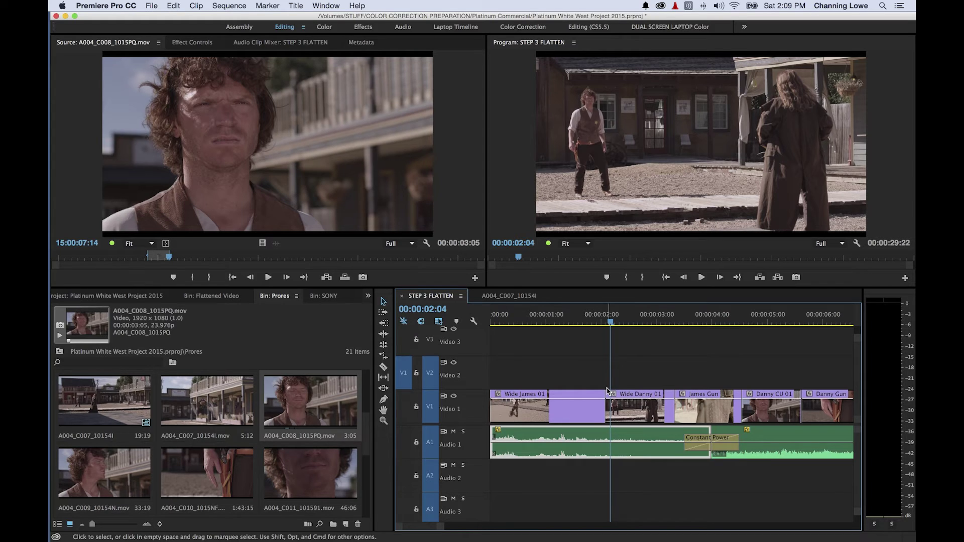
key(backslash)
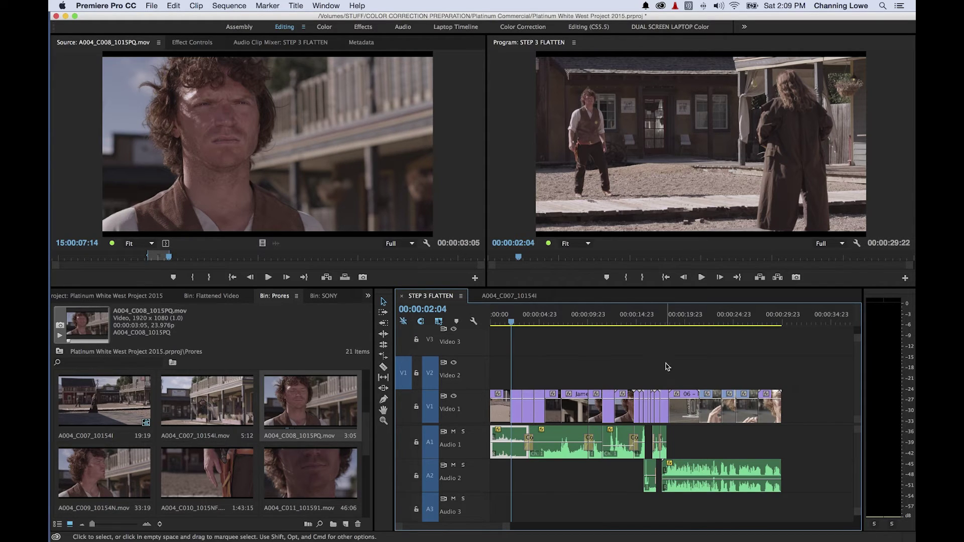
Step: Move the playhead to 00:00:22:16 and inspect the clips around it at high timeline zoom, back to 06 - Product Stabilize_00000.dpx
drag(552, 324, 710, 362)
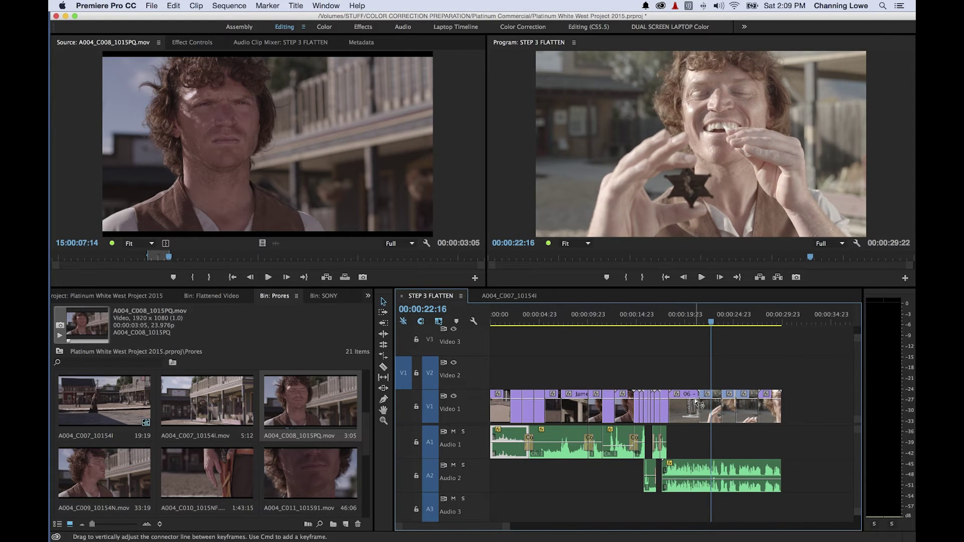
key(equal)
key(equal)
key(equal)
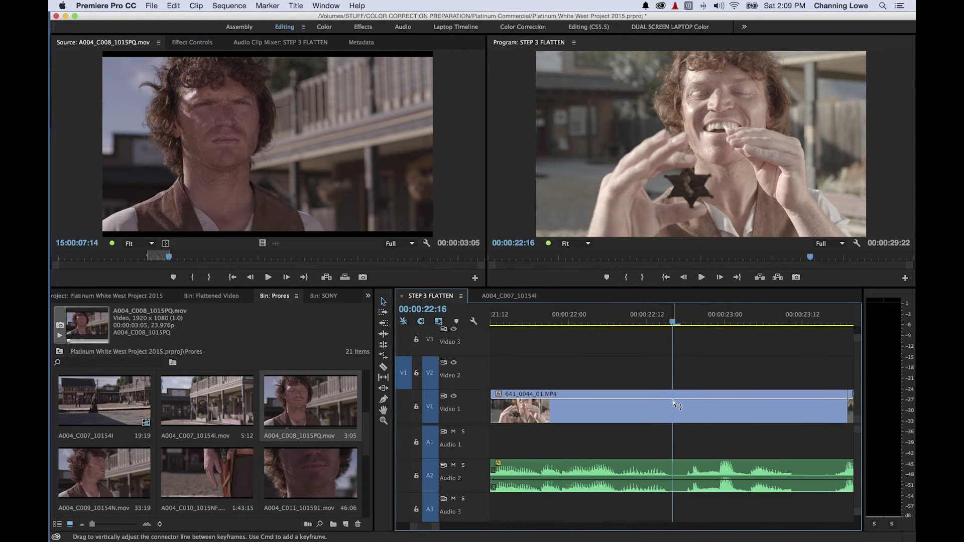
key(h)
scroll(801, 387, left, 10)
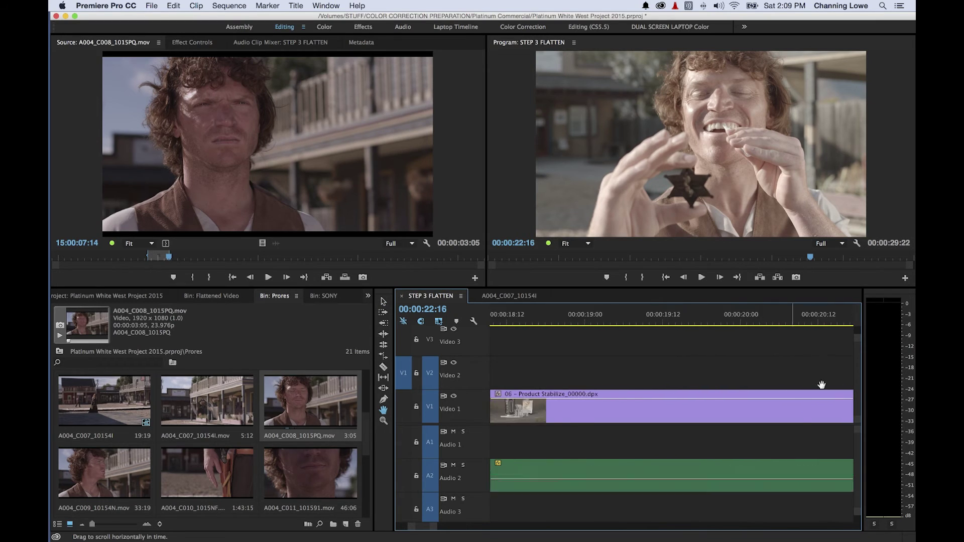
Step: Magnify the picture in the Program monitor to 200%
scroll(824, 374, left, 7)
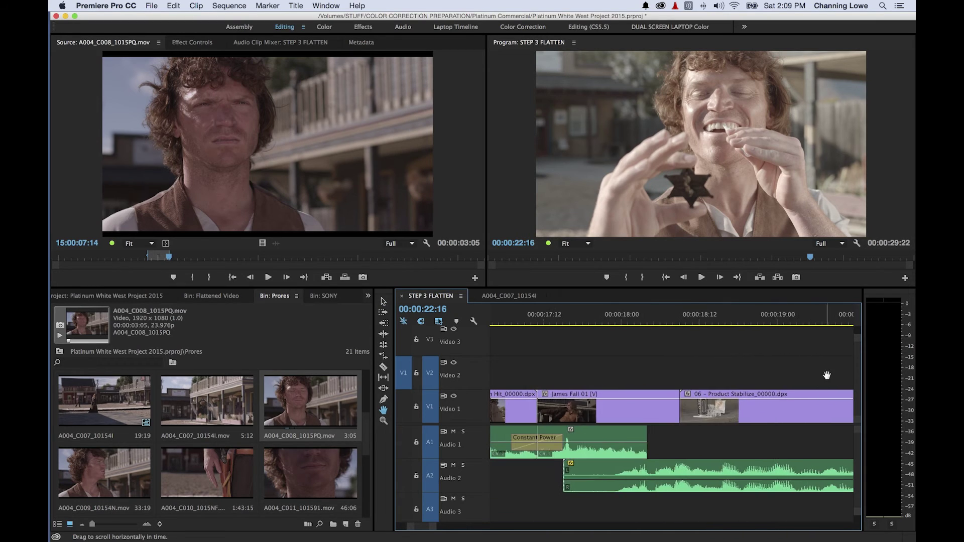
click(642, 159)
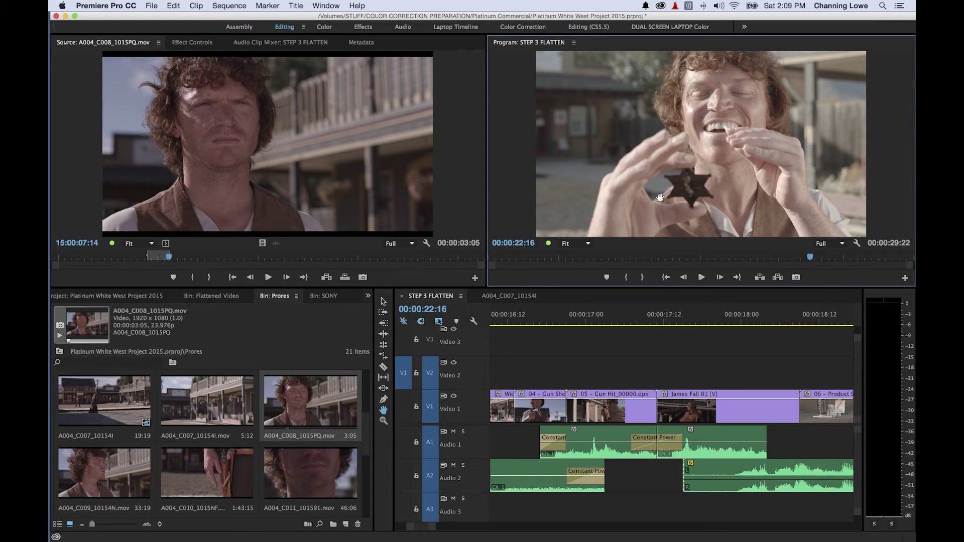
click(572, 244)
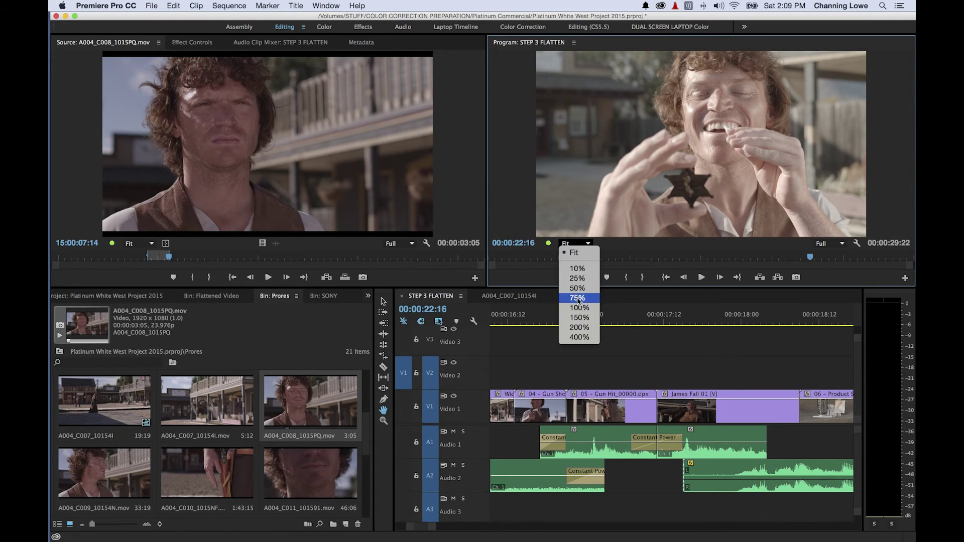
click(579, 327)
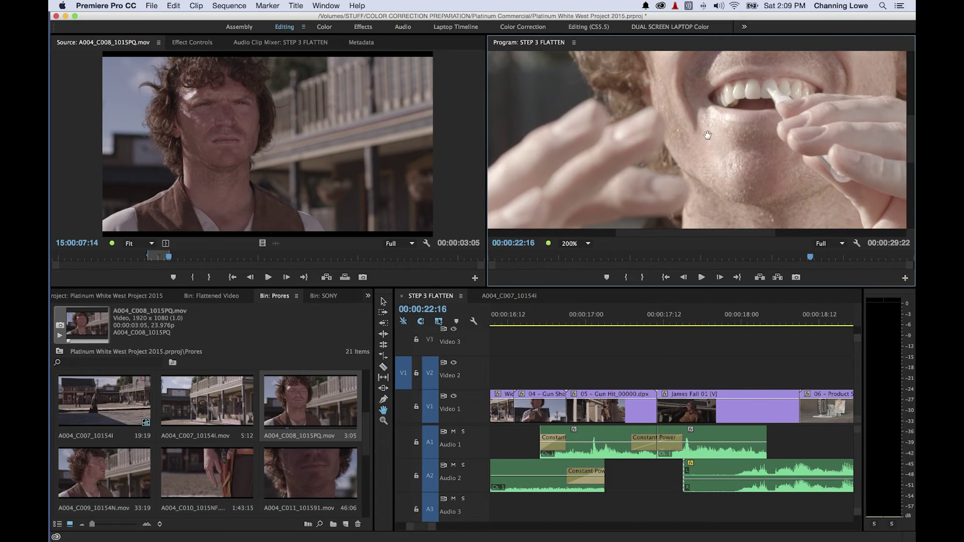
Step: Pan the magnified Program picture with the Hand tool from the face to the star badge, and set the magnification back to Fit
drag(714, 124, 751, 127)
drag(703, 167, 747, 115)
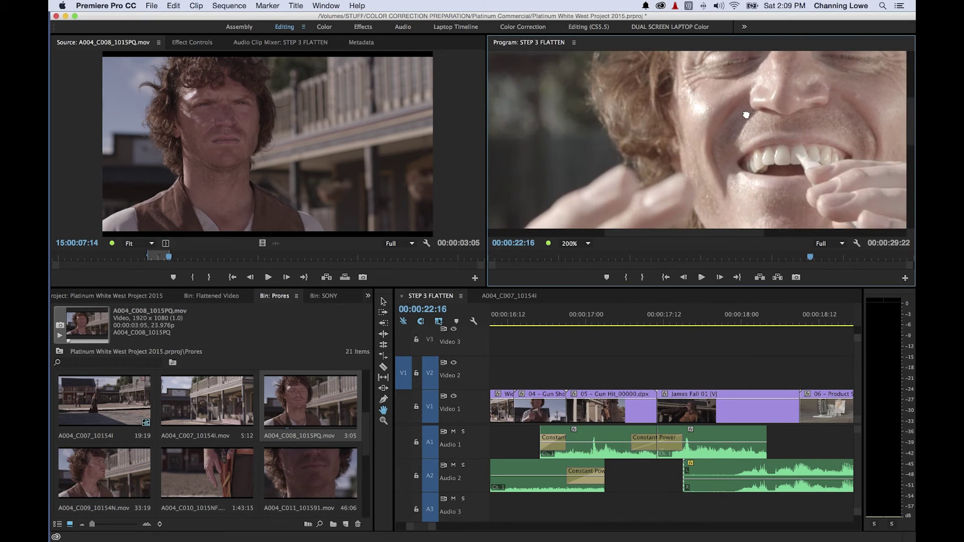
drag(759, 153, 810, 102)
drag(771, 146, 781, 92)
drag(758, 173, 772, 110)
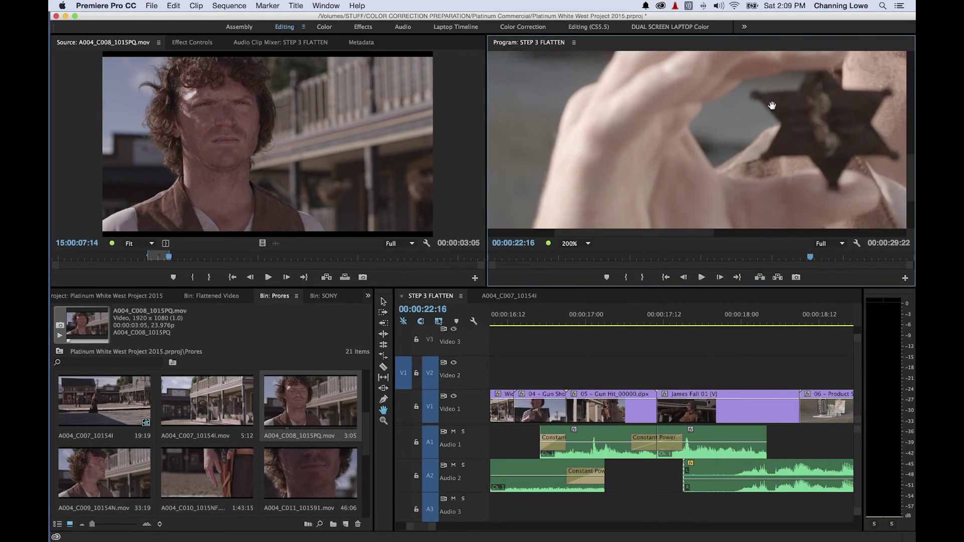
click(565, 244)
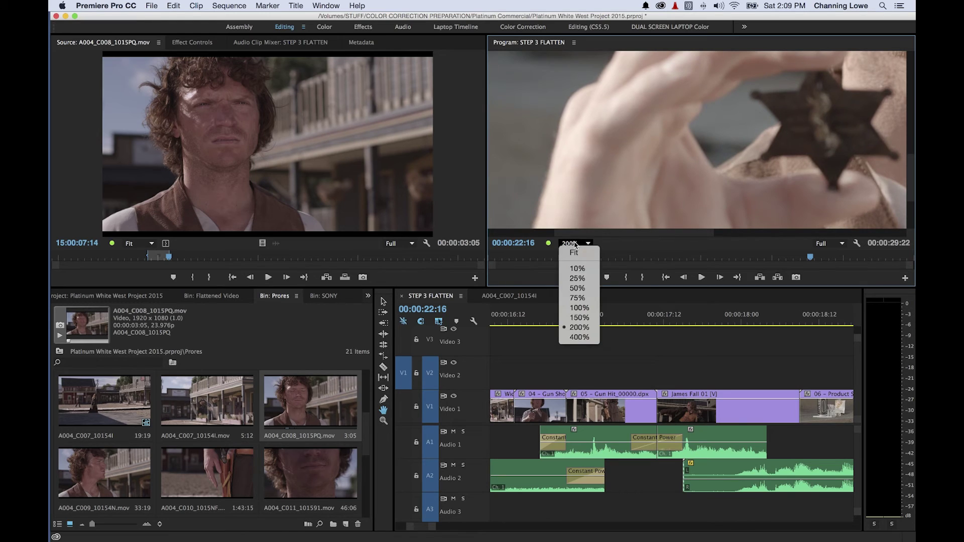
click(577, 252)
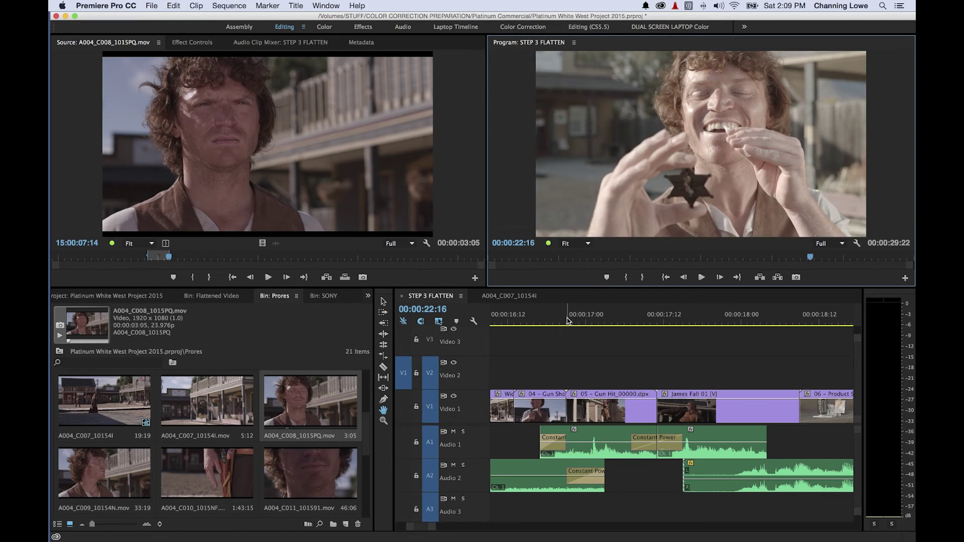
Step: Zoom the timeline in on the end of the James Fall 01 clip with the Zoom tool
click(385, 421)
click(384, 422)
scroll(605, 409, right, 1)
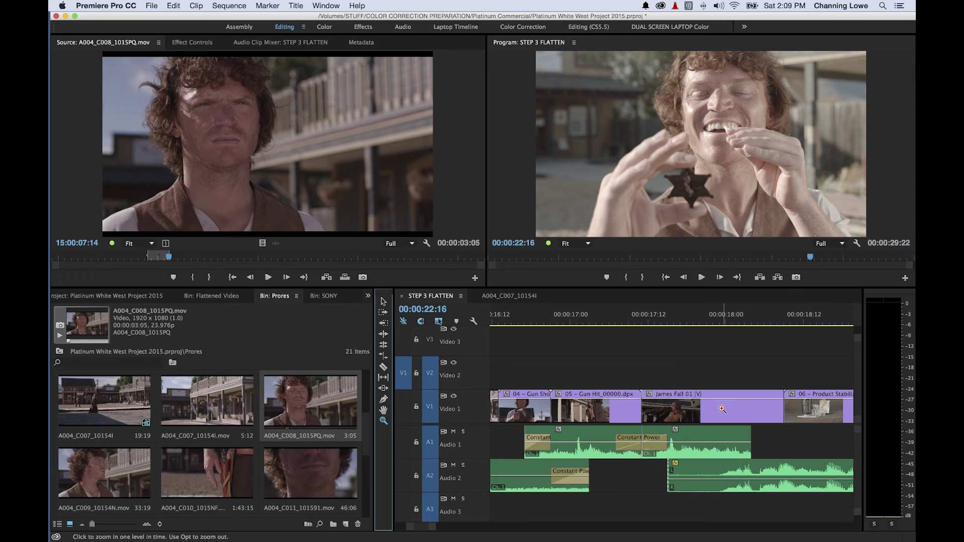
click(704, 404)
click(704, 404)
click(704, 405)
scroll(702, 404, right, 2)
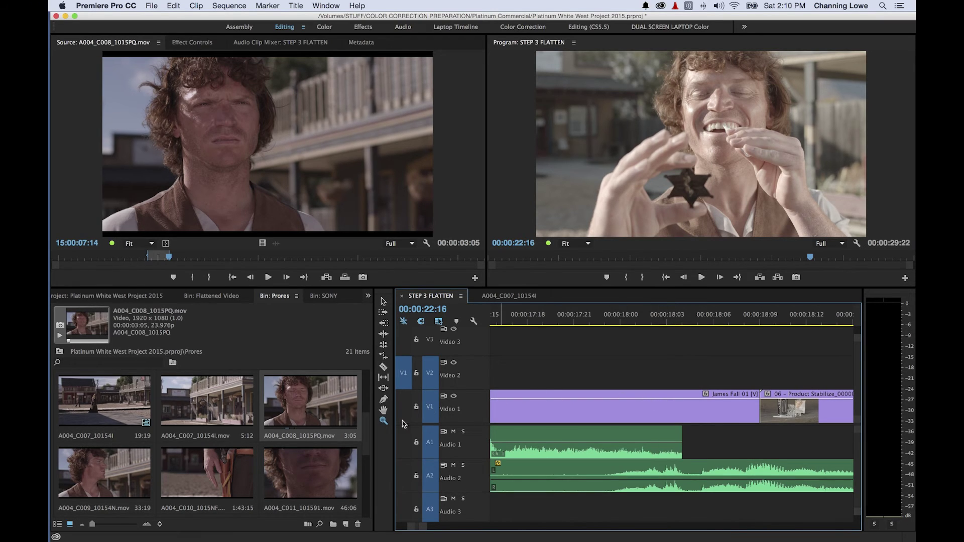
Step: Zoom the timeline back out around the James Fall 01 clip with the Zoom tool
alt+click(633, 389)
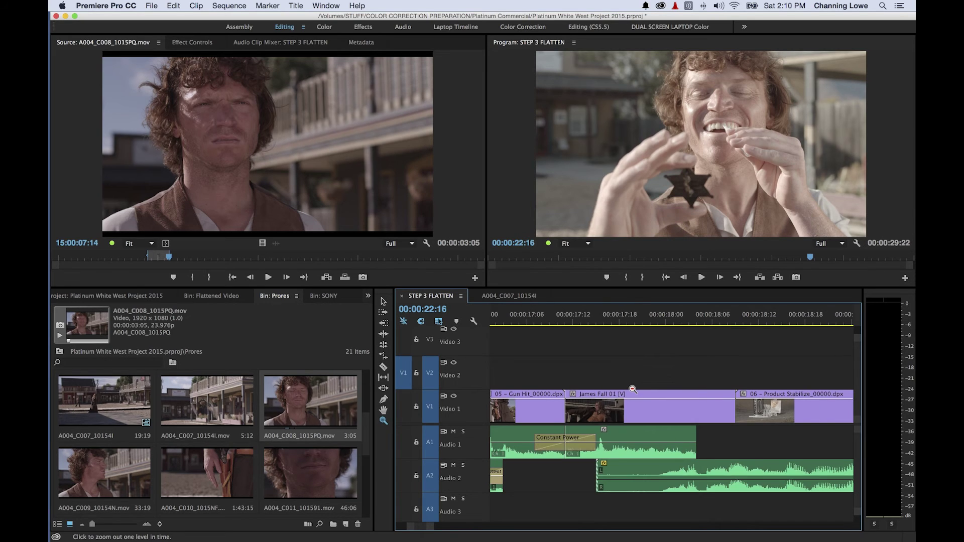
alt+click(633, 389)
alt+click(636, 388)
alt+click(639, 386)
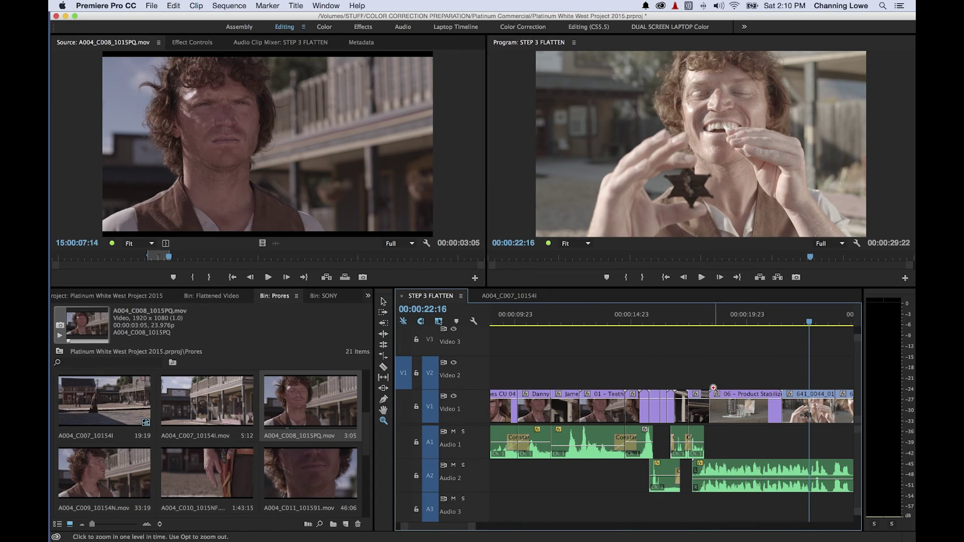
Step: Zoom in on the James CU 04 clip with the Zoom tool, and zoom back out to the whole sequence
click(555, 394)
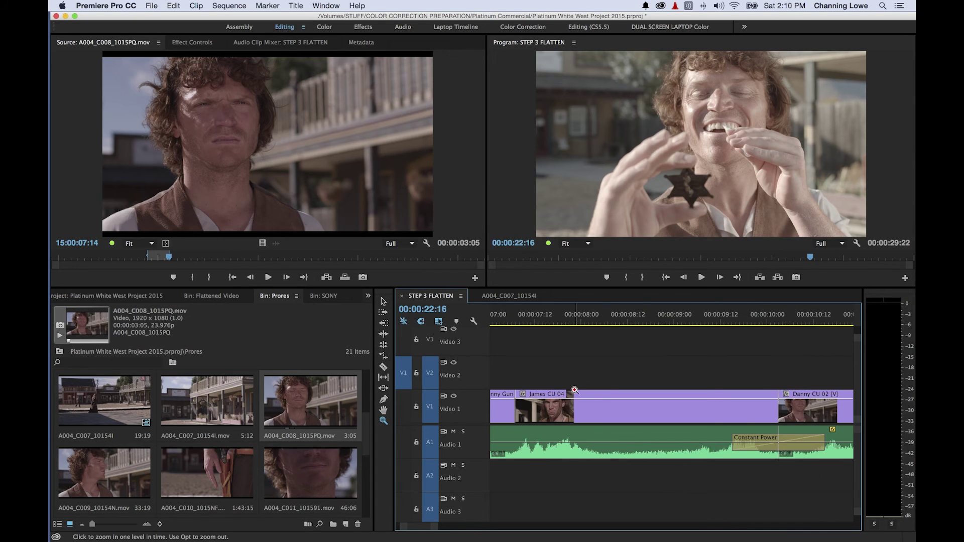
alt+click(608, 388)
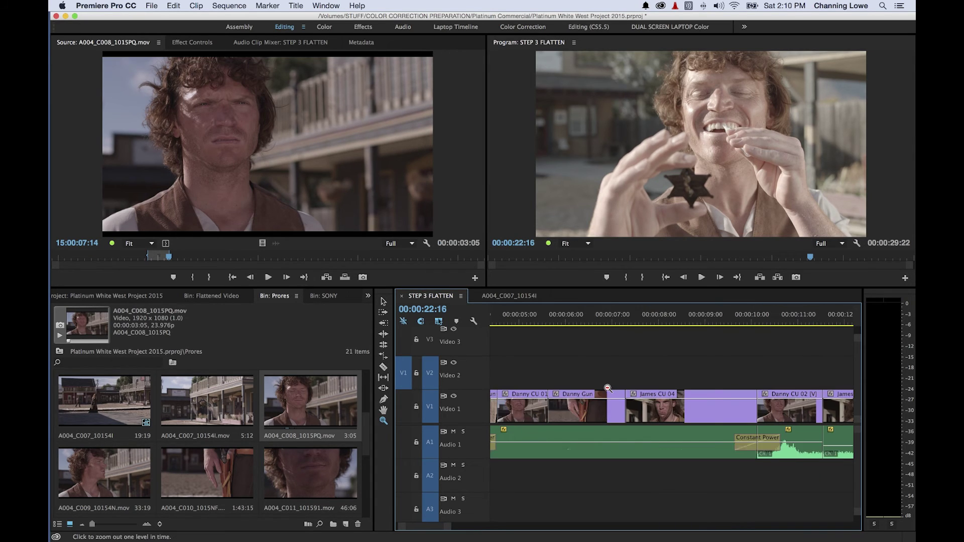
alt+click(608, 387)
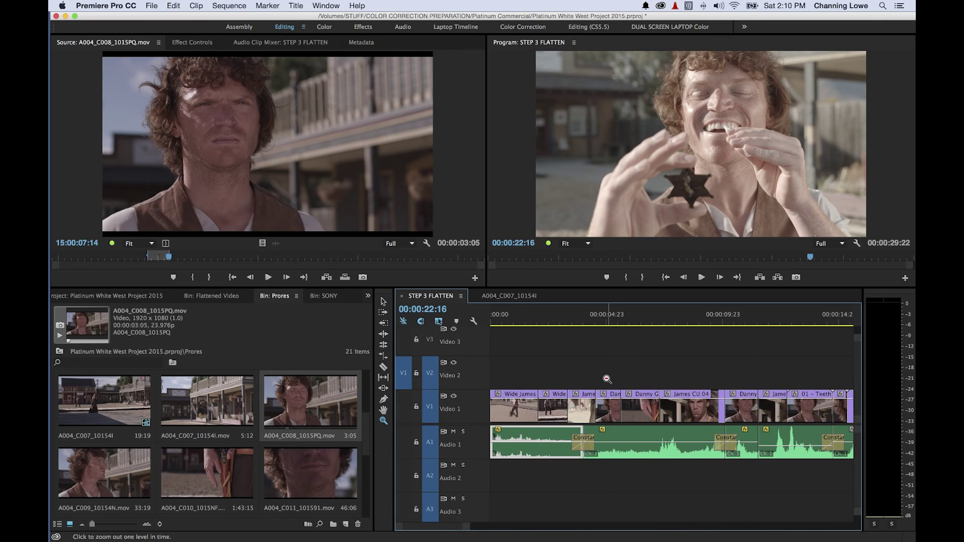
alt+click(607, 379)
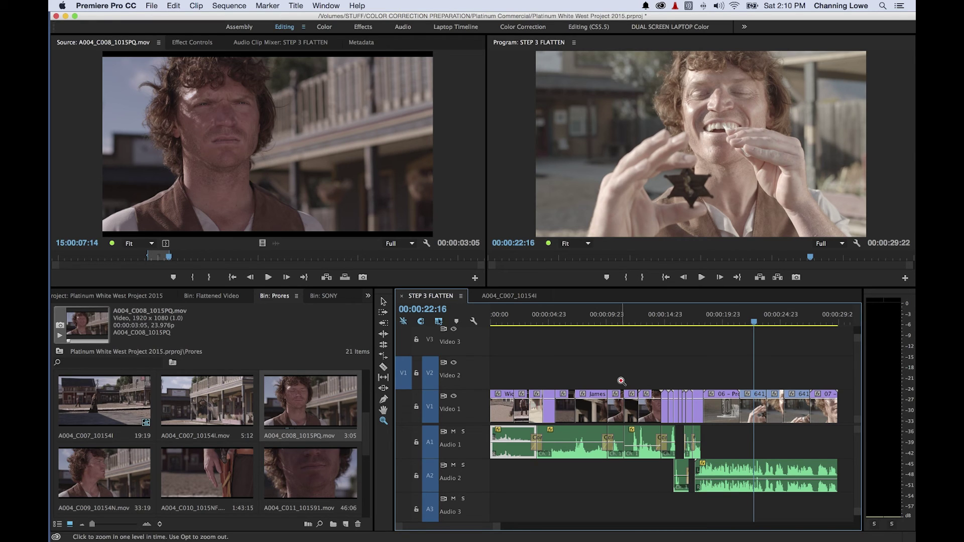
Step: Zoom the timeline in around the playhead without the Zoom tool, and back out past the end of the sequence
key(equal)
key(equal)
key(equal)
key(equal)
key(equal)
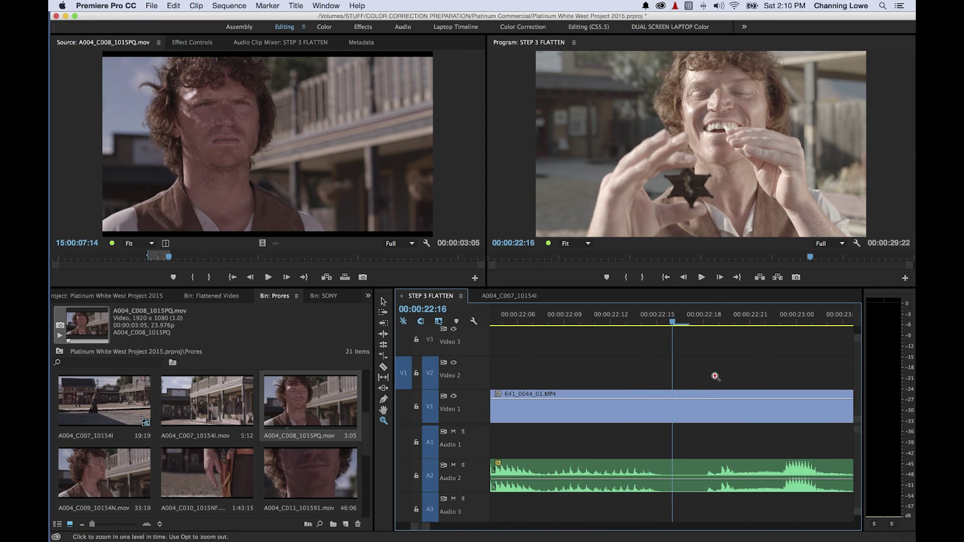
key(minus)
key(minus)
key(minus)
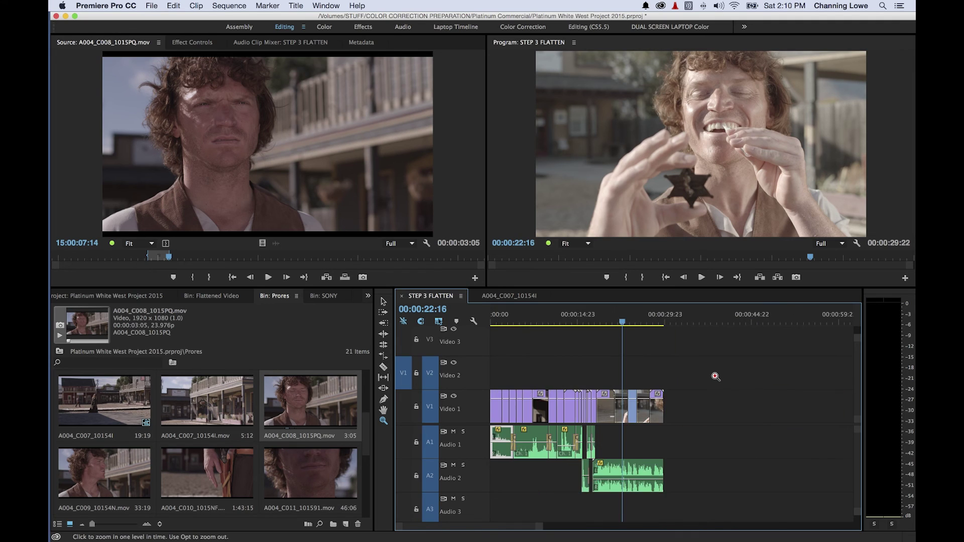
key(minus)
key(minus)
key(minus)
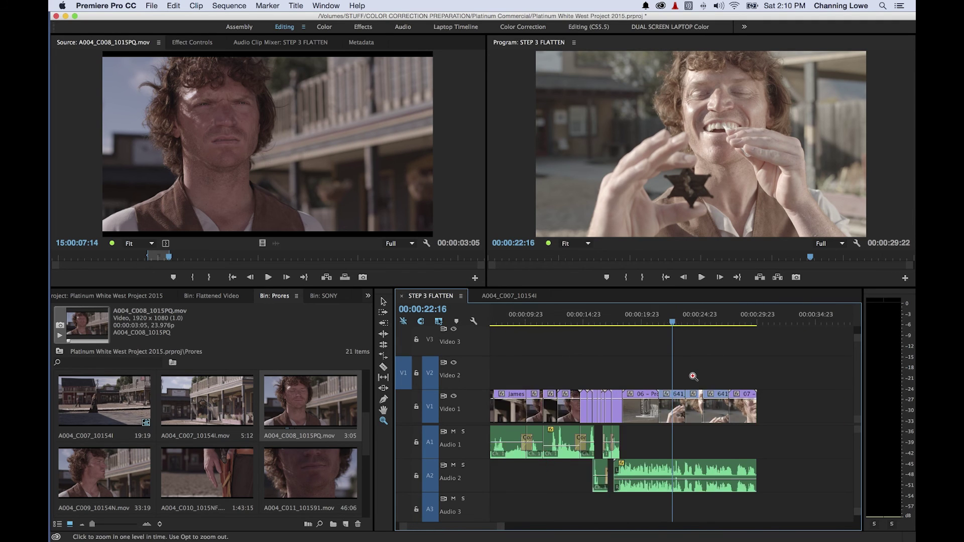
Step: Zoom in closely on the 641_0044_01.MP4 clip at the playhead, and fit the whole sequence in the timeline
key(equal)
key(equal)
key(equal)
key(equal)
key(equal)
key(equal)
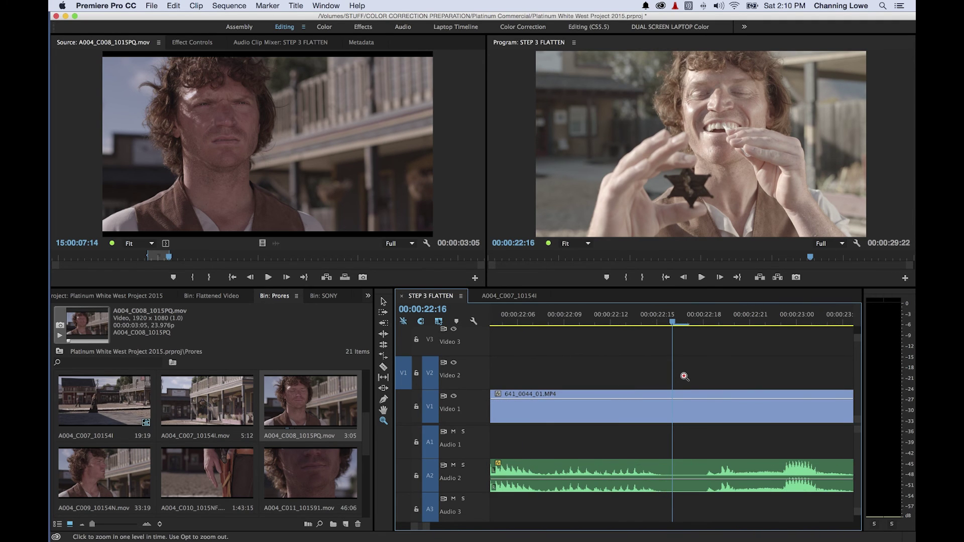
key(backslash)
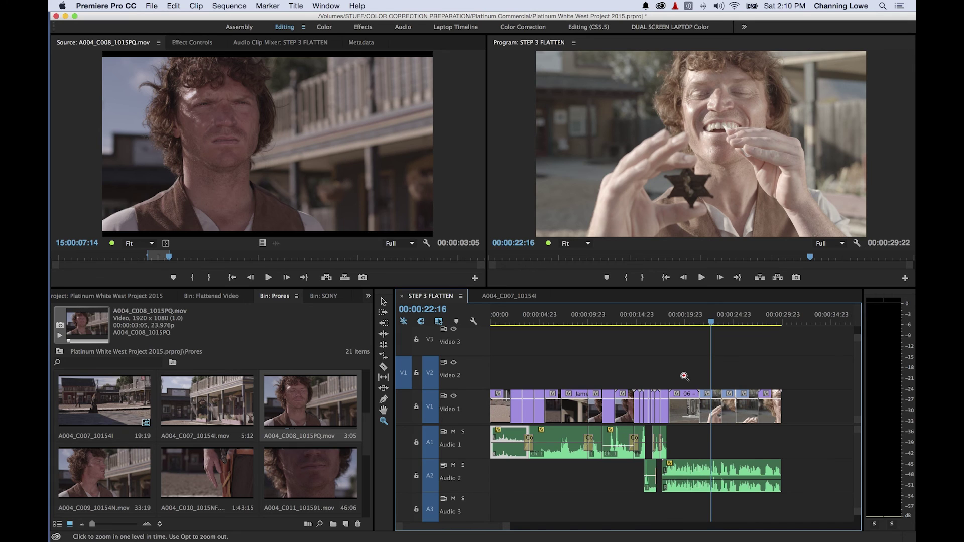